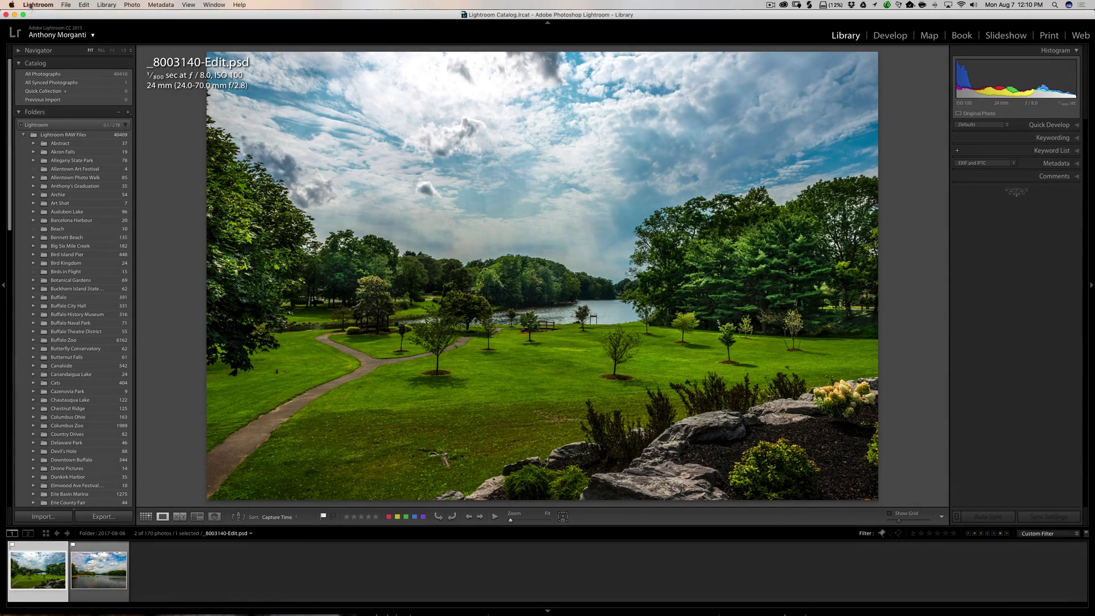
Step: Import the concert video from Desktop > Kill The Clock Video, adding it in place
click(65, 5)
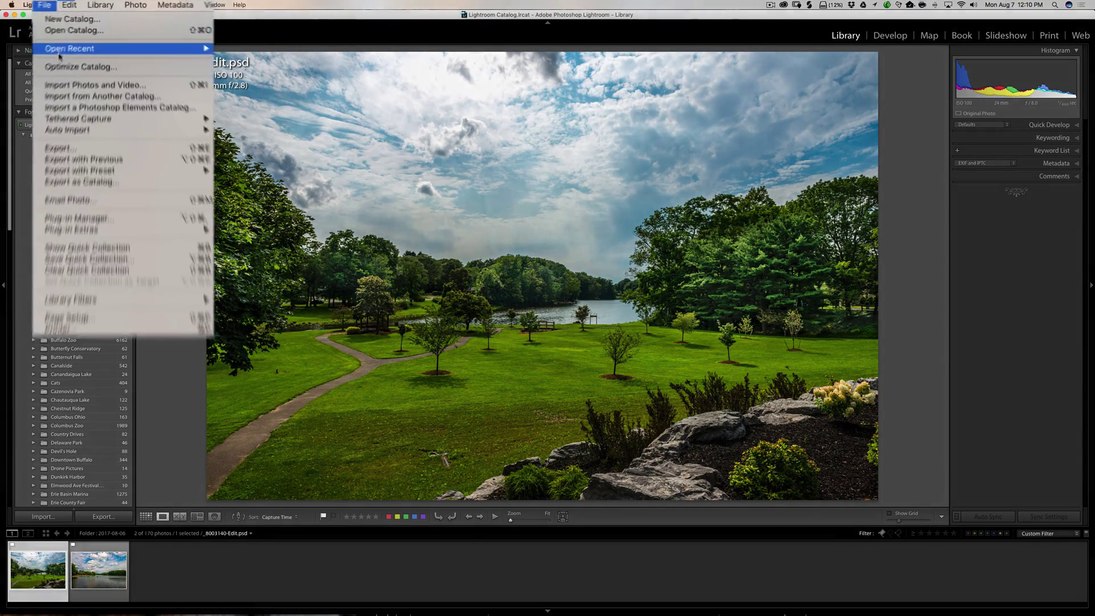
click(54, 130)
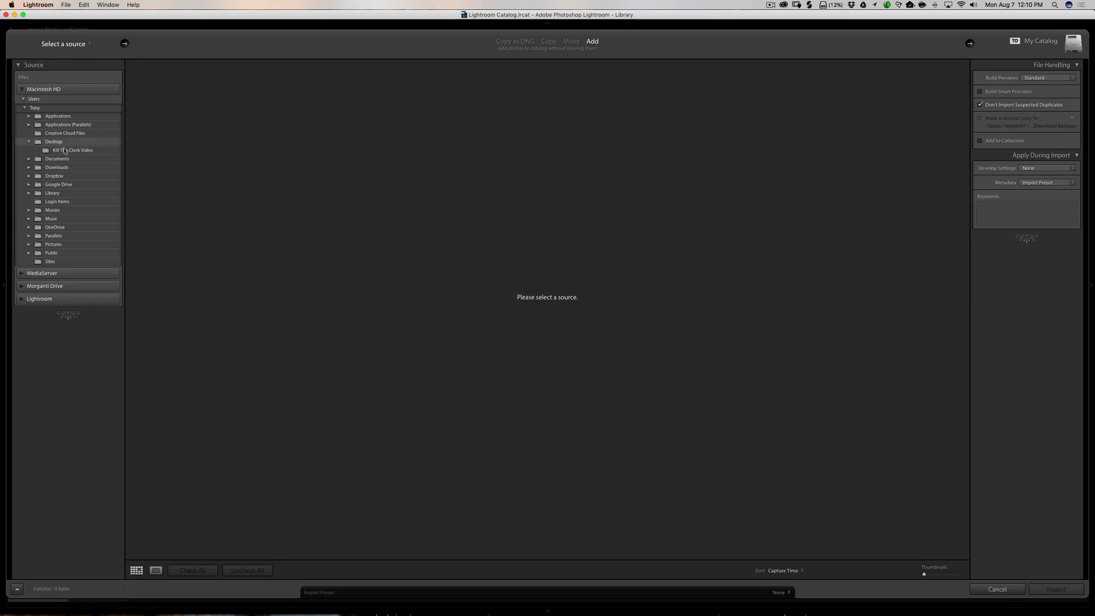
click(67, 152)
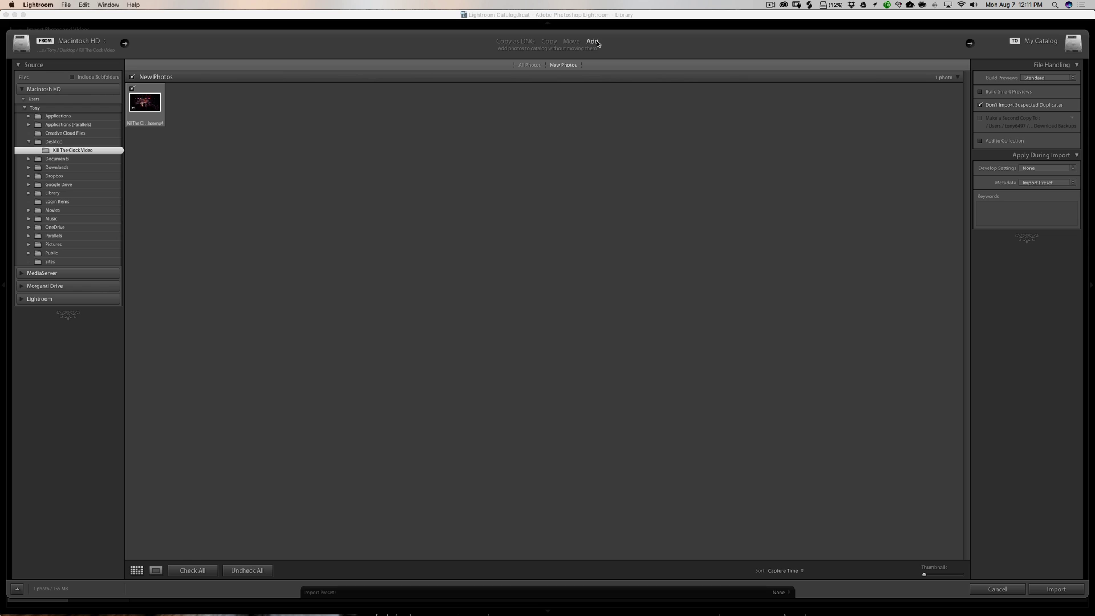
click(1056, 589)
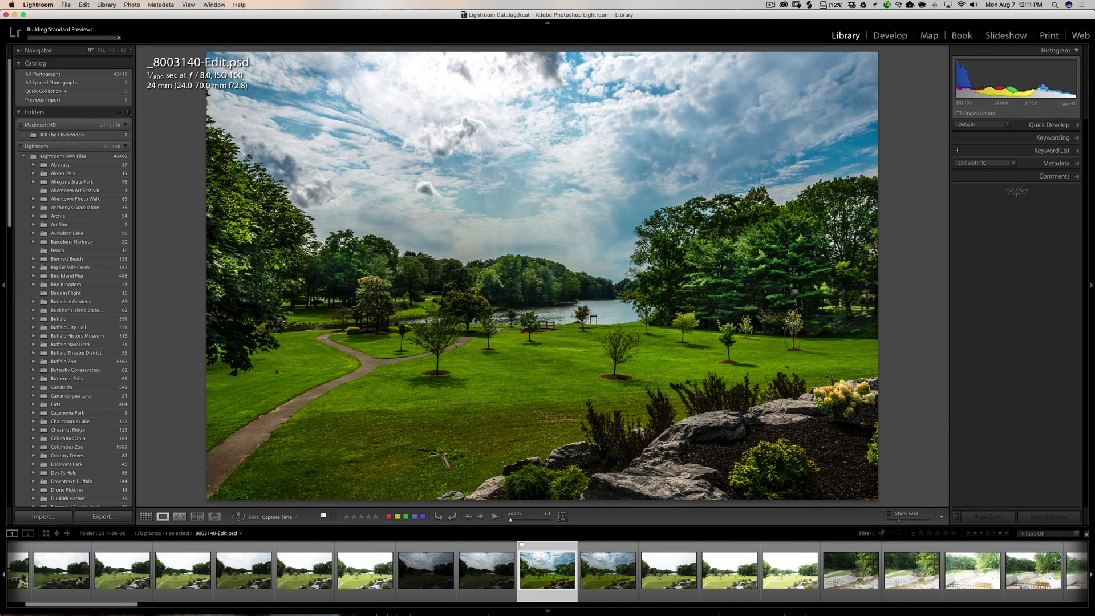
Step: Show Kill The Clock - Live at Mohawk Place.mp4 from its folder and scrub its timeline
click(64, 134)
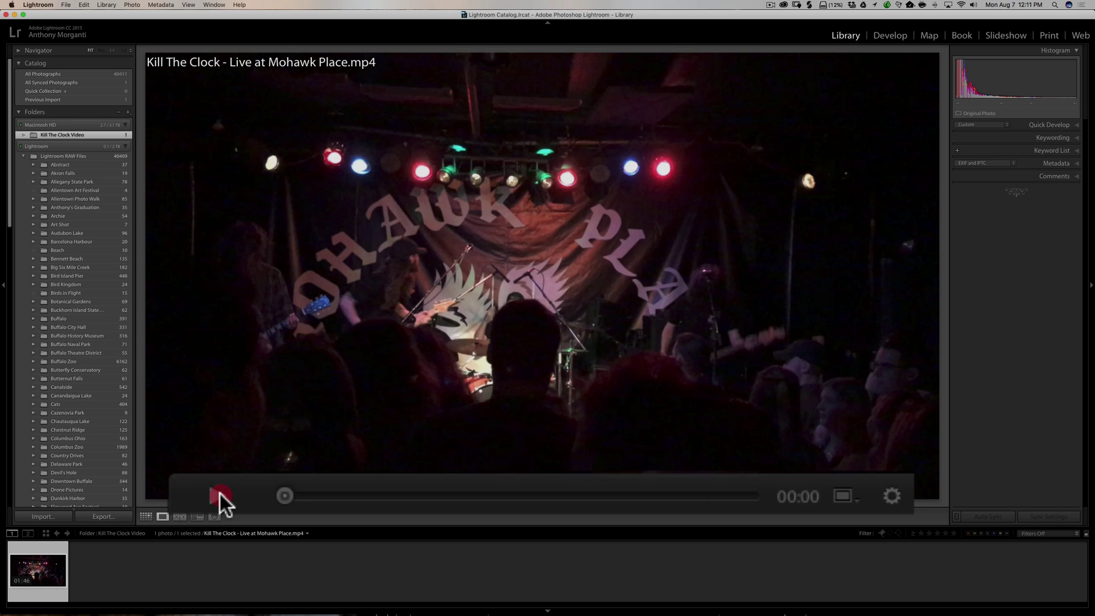
click(556, 509)
mouse_move(552, 508)
mouse_down()
mouse_move(298, 506)
mouse_move(506, 506)
mouse_up()
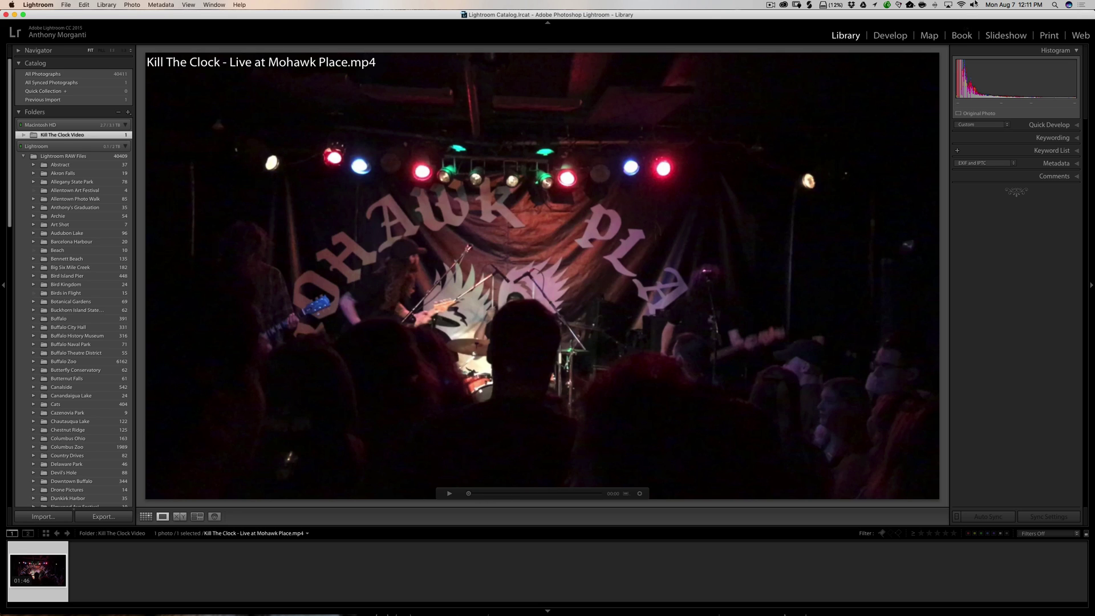
click(893, 38)
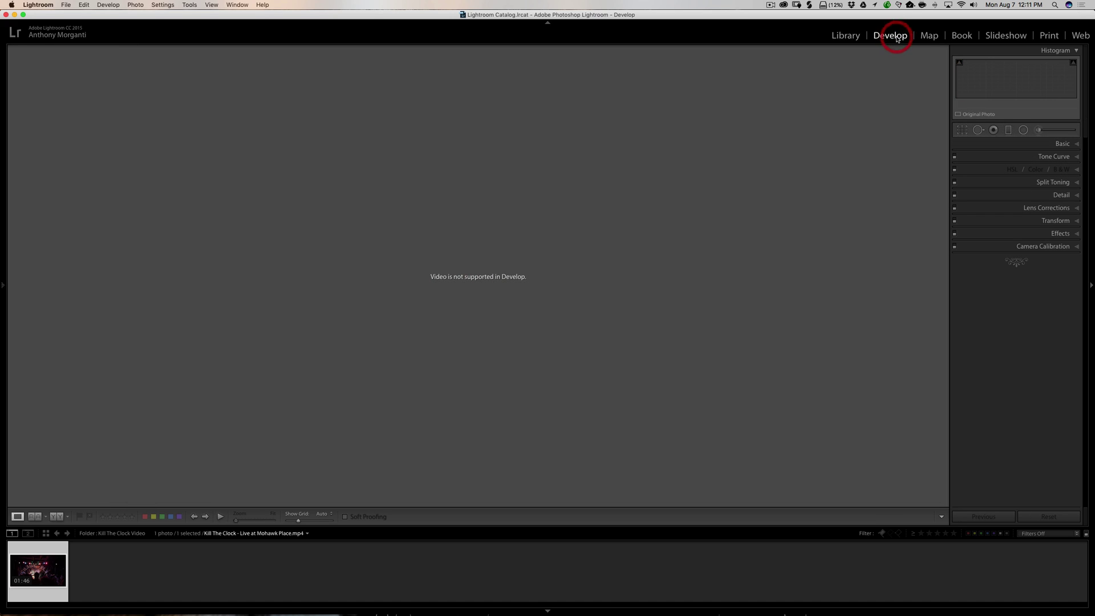
click(845, 38)
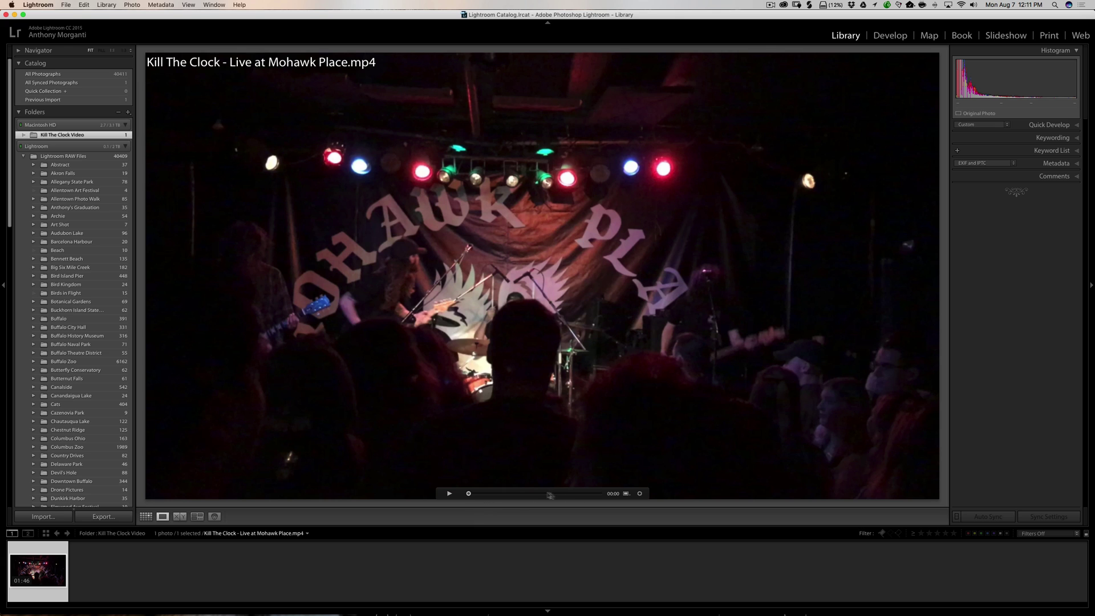
Step: Play and scrub the concert clip, pausing at 00:20 on the singer playing guitar
click(449, 494)
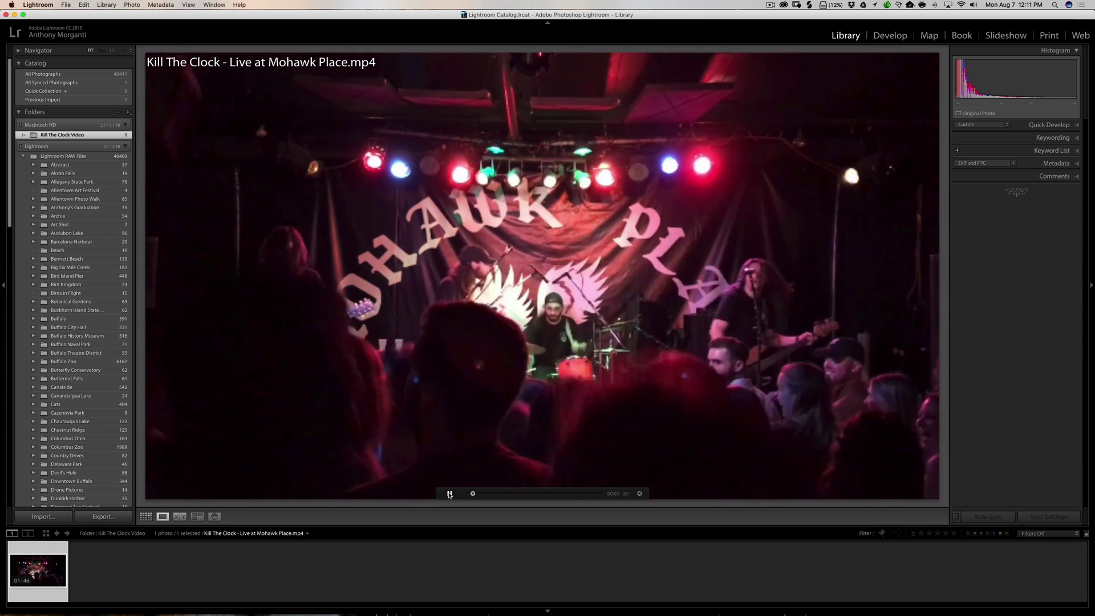
click(449, 493)
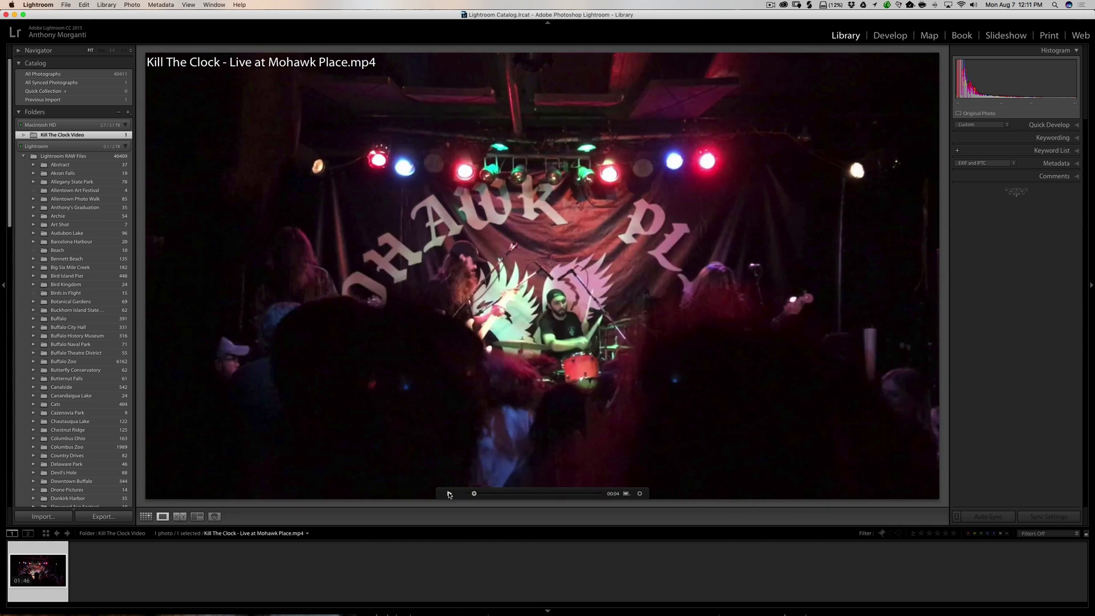
drag(475, 495, 483, 493)
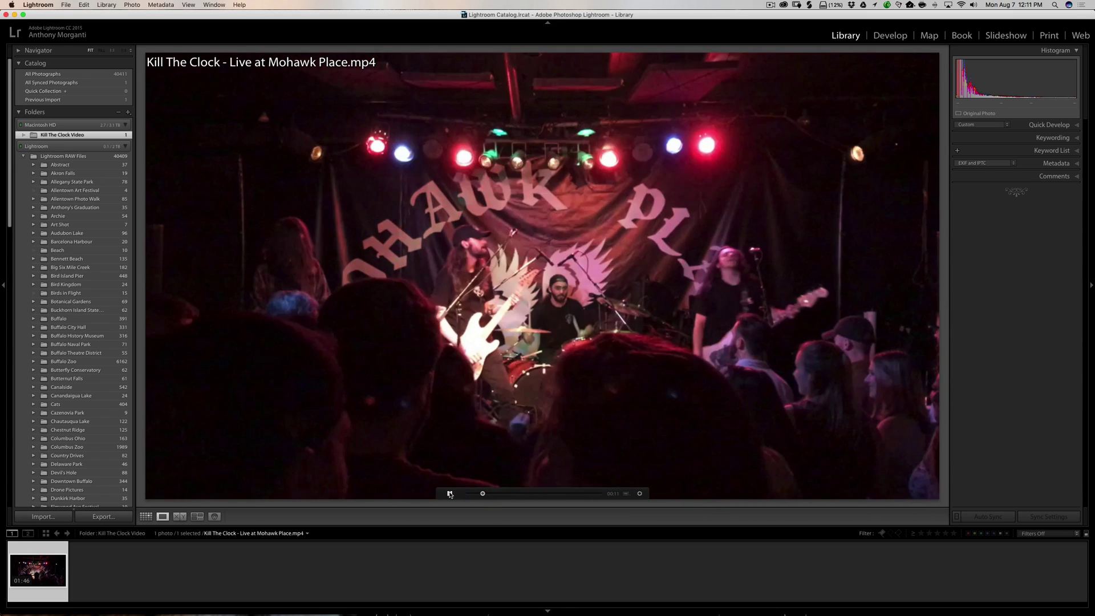
click(449, 493)
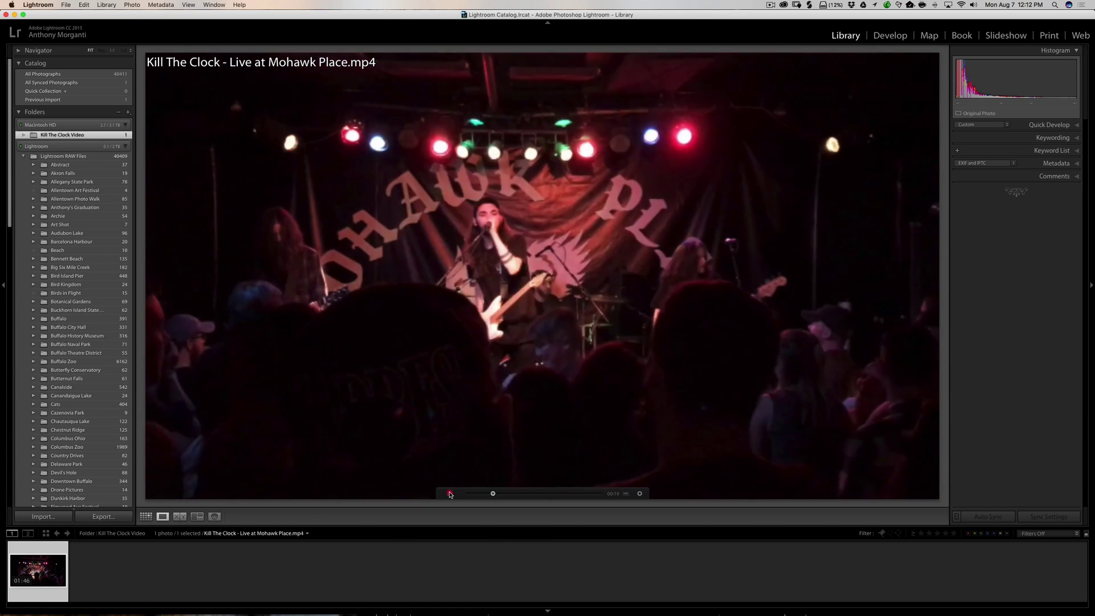
click(450, 493)
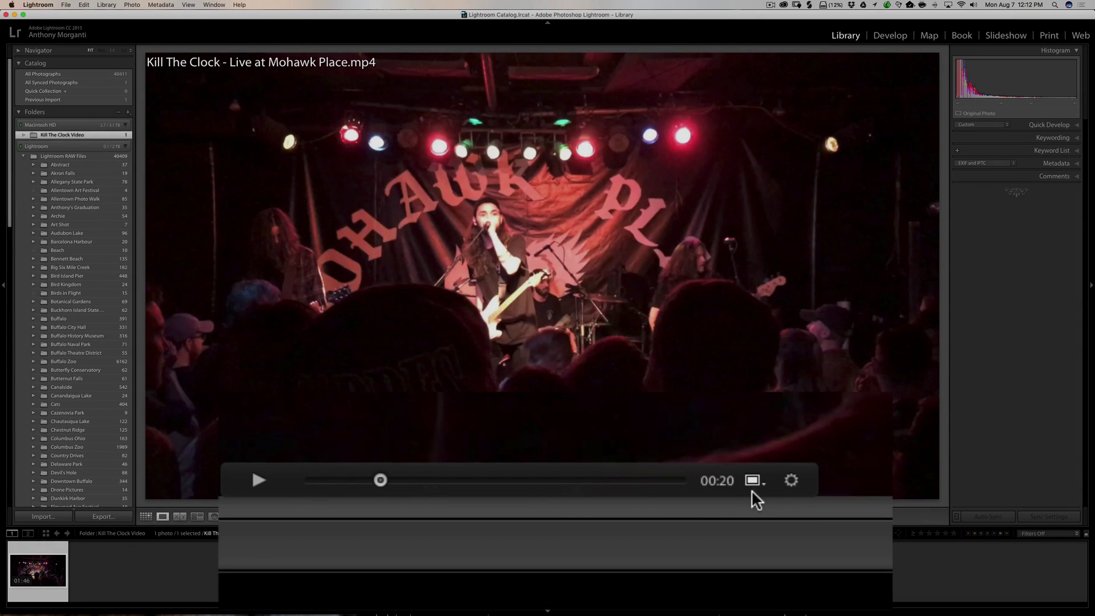
Step: Toggle the video trim controls, then bring up the Capture Frame menu
click(792, 480)
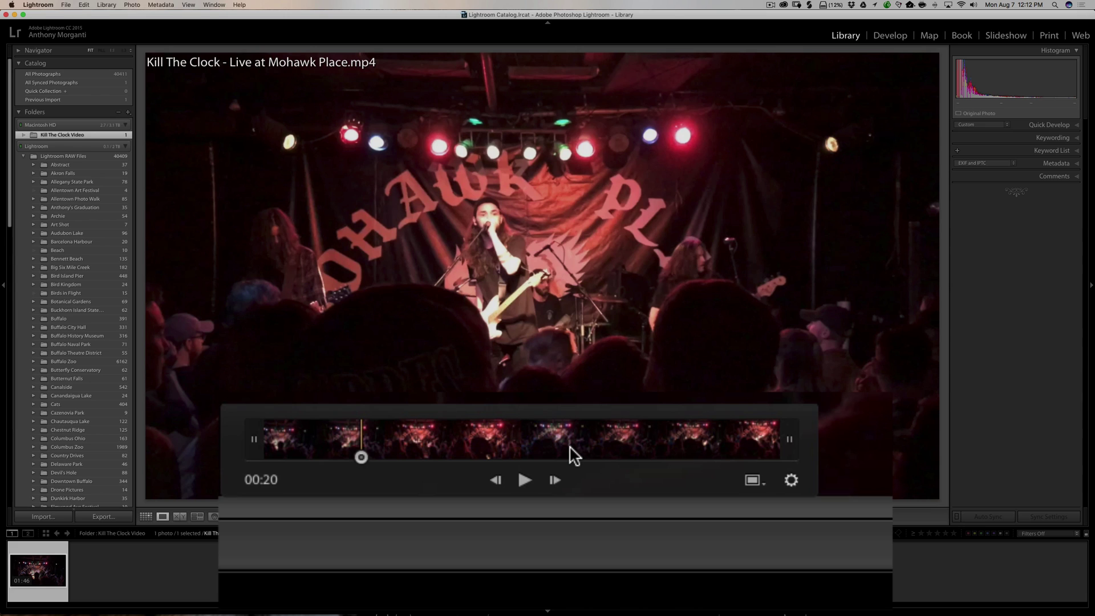
click(792, 479)
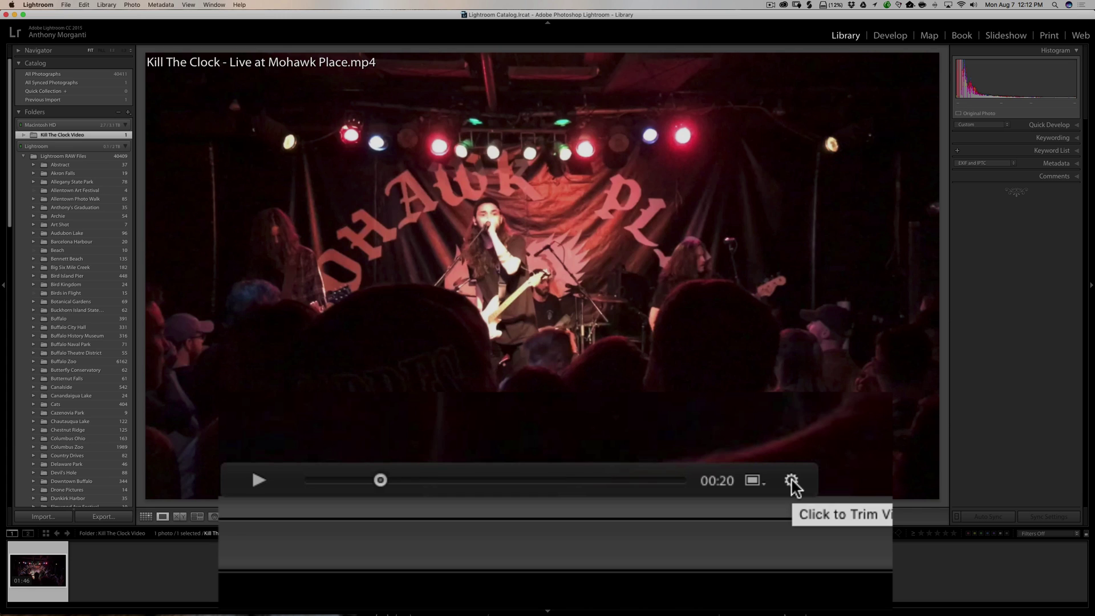
click(751, 479)
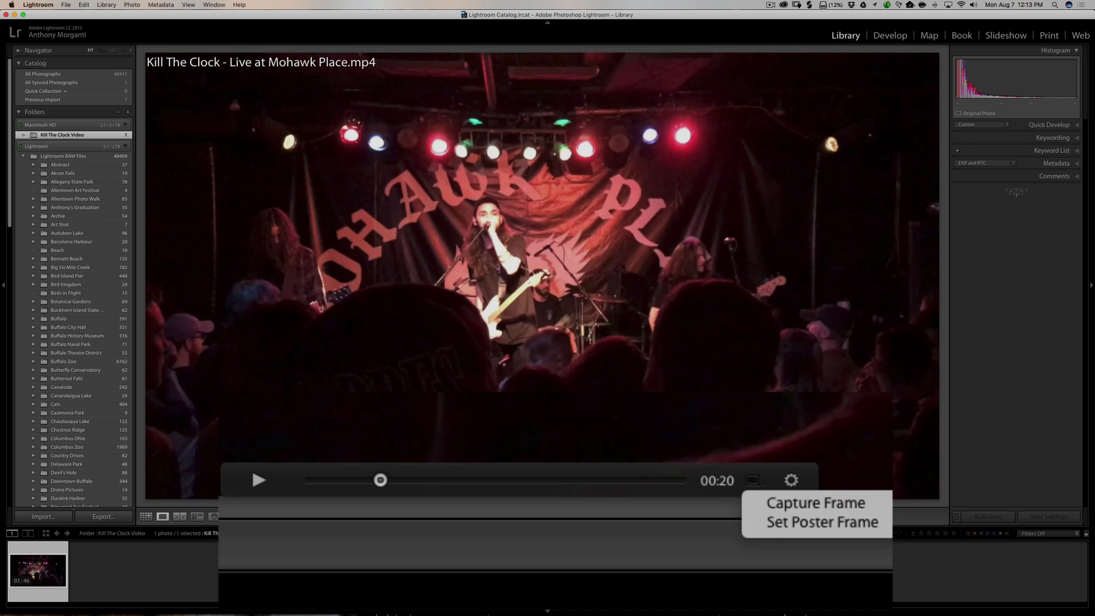
Step: Capture the 00:20 frame as a still and edit Kill The Clock - Live at Mohawk Place-1.jpg in Develop
click(816, 502)
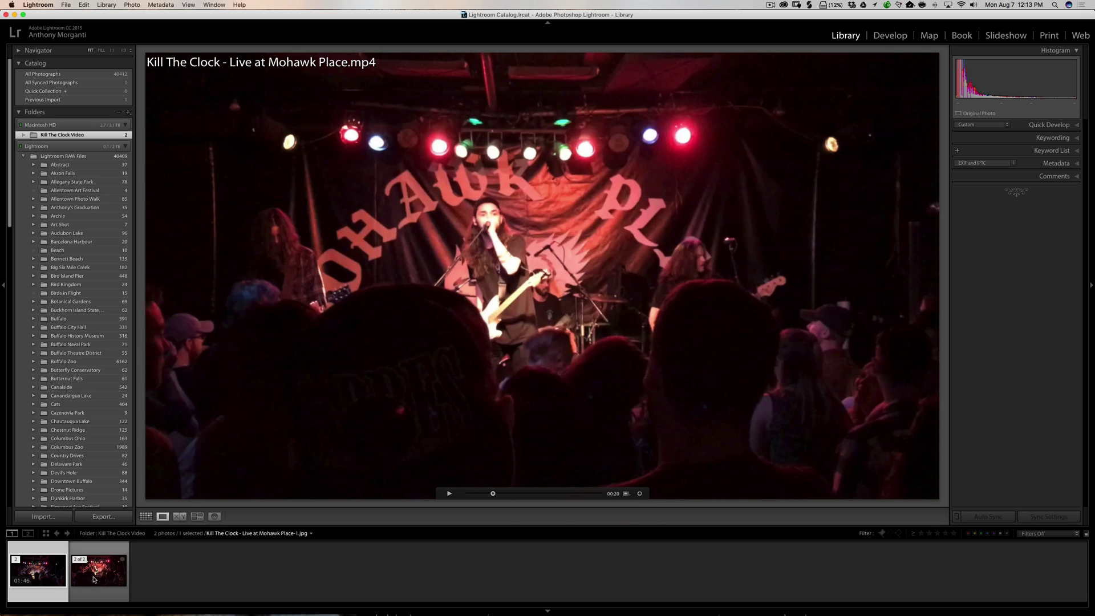
click(94, 579)
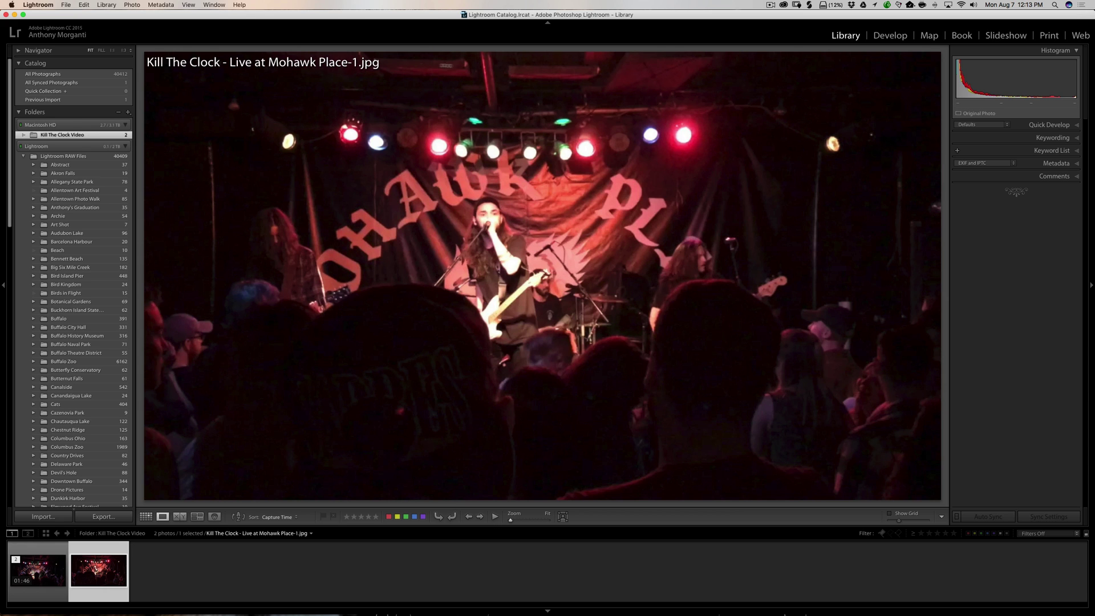
click(891, 35)
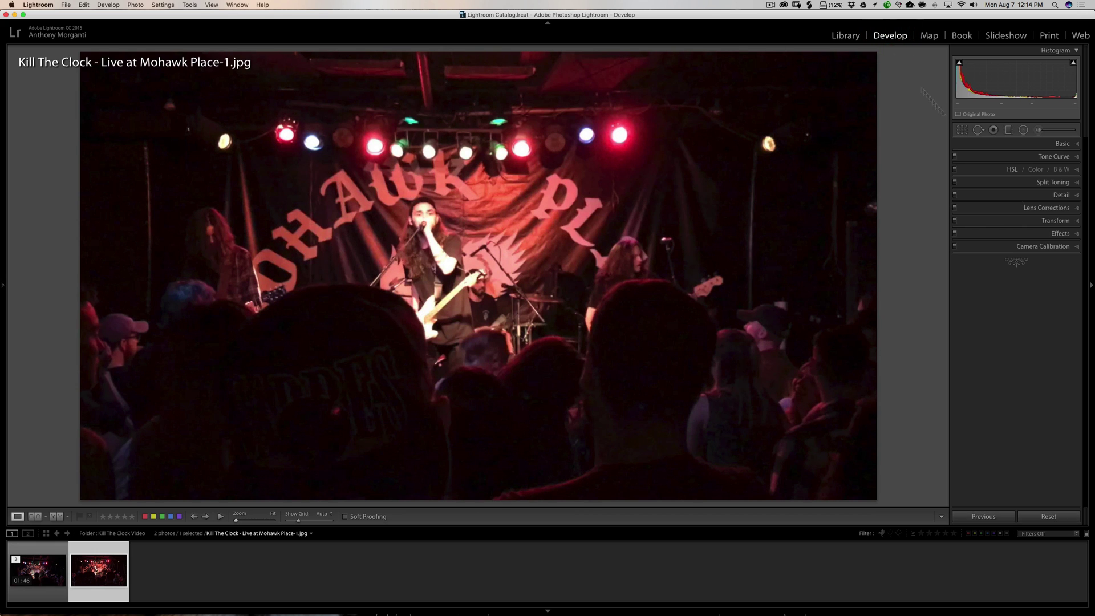
Step: Adjust Basic tones to Shadows +52, Blacks -26, Clarity +15 and convert to black and white
click(1068, 148)
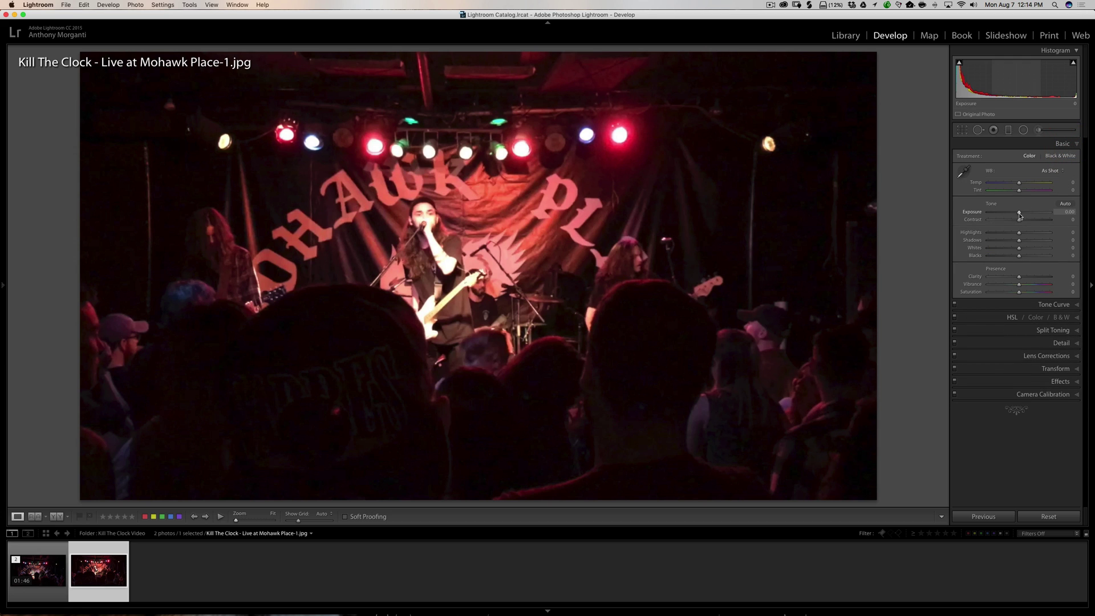
drag(1019, 234, 1024, 283)
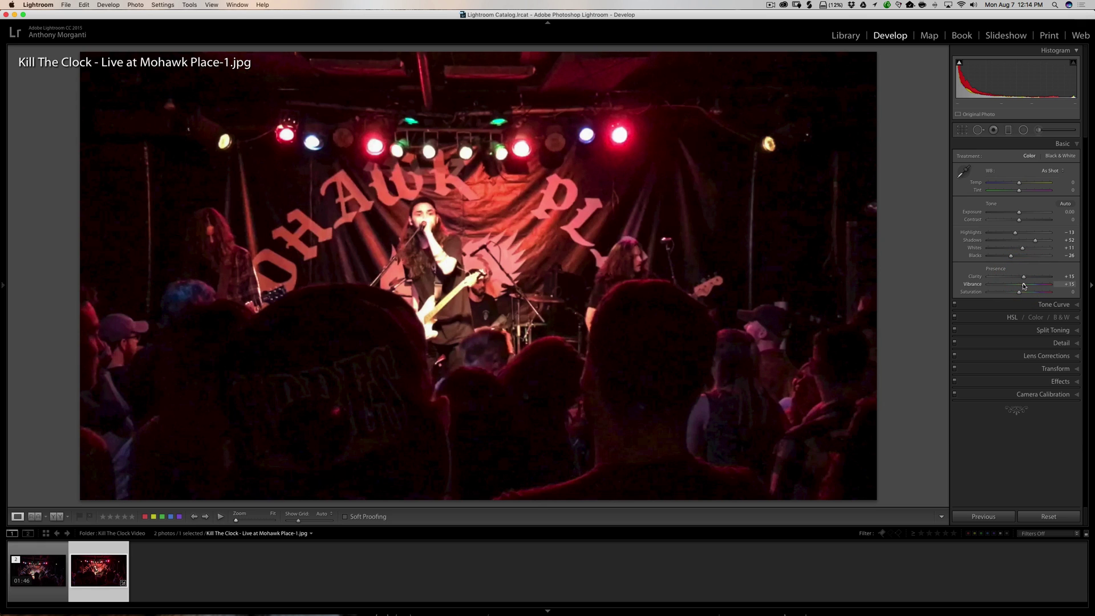
click(1052, 157)
Step: Apply the Medium Contrast point curve in the Tone Curve panel
click(1044, 303)
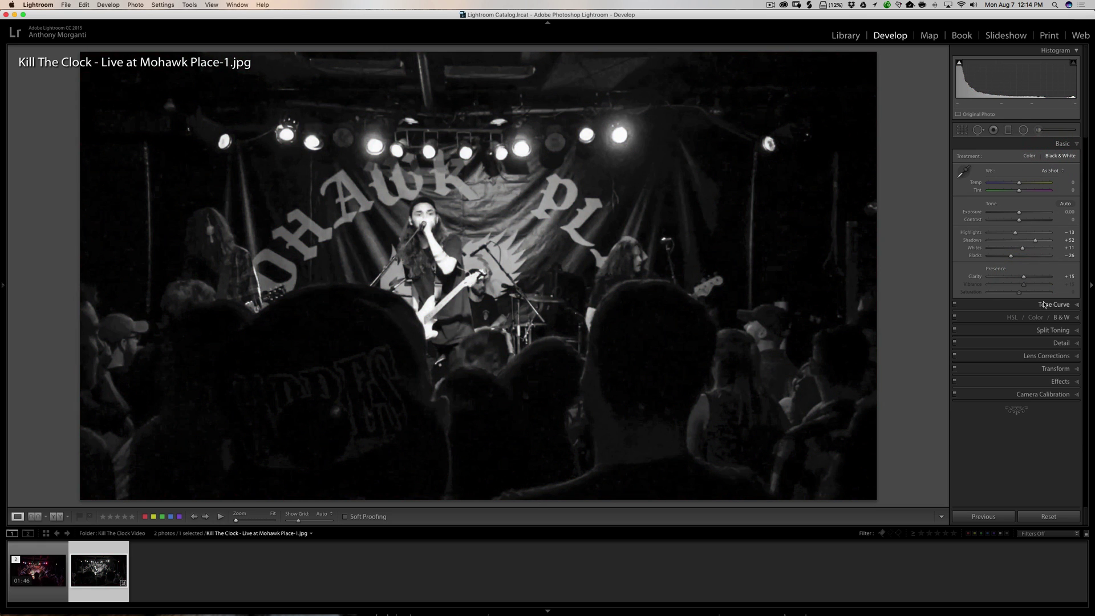
click(1002, 262)
click(1013, 269)
click(1054, 156)
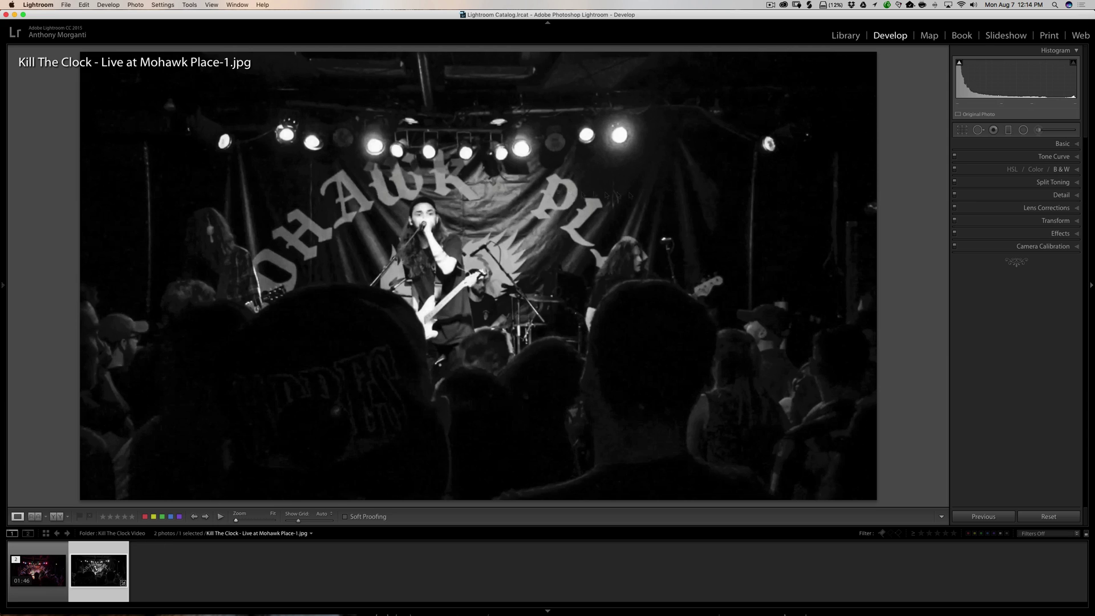
Step: Export the frame as a JPEG to the Desktop with custom text KTC, producing KTC-1.jpg
click(64, 5)
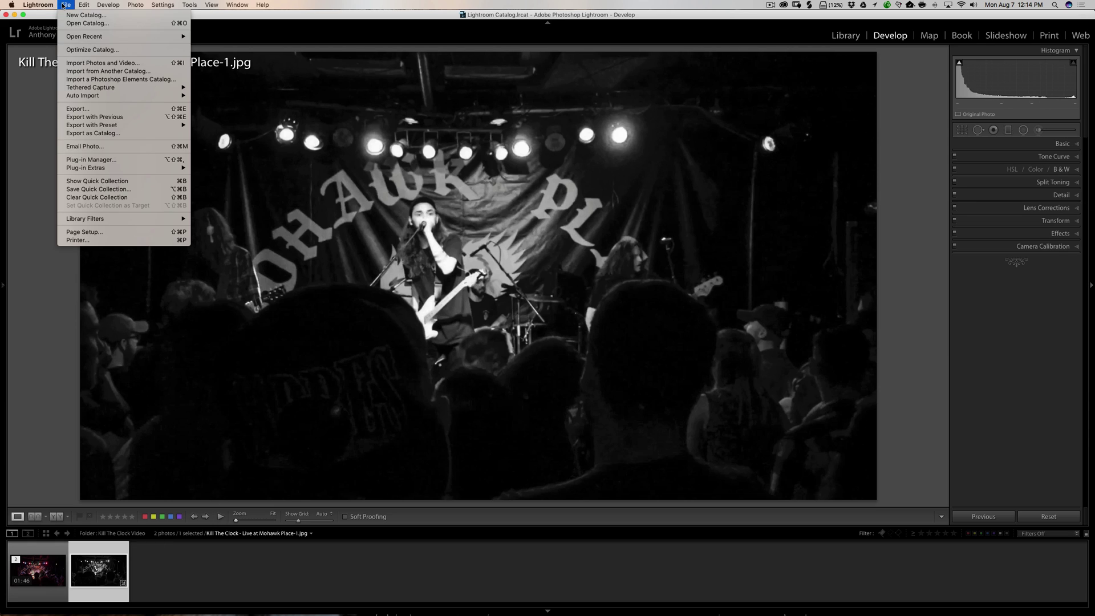
click(82, 108)
click(498, 232)
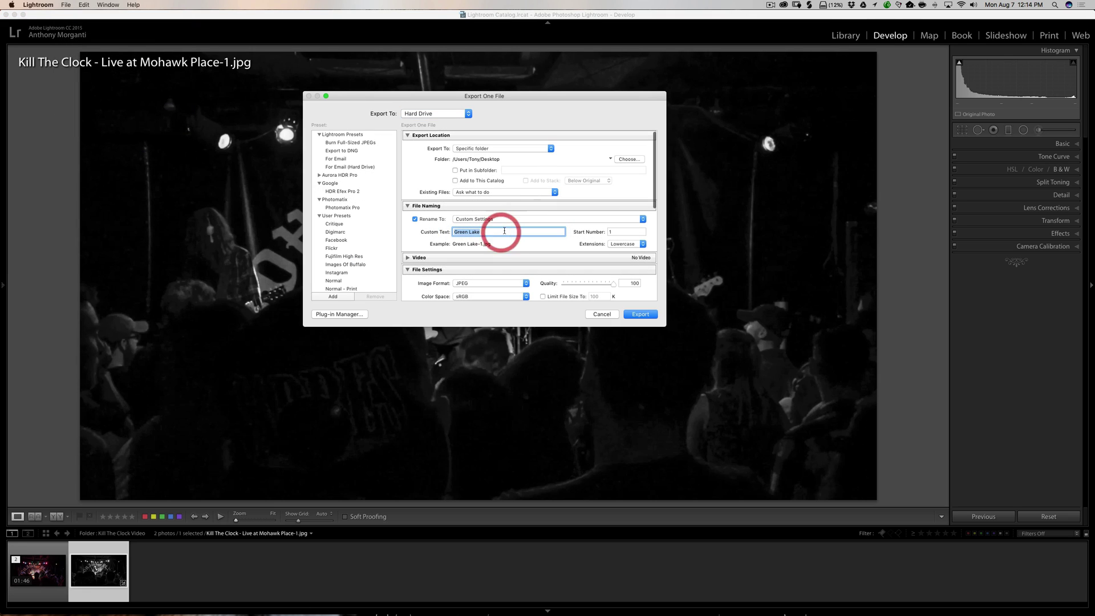
text(KTC)
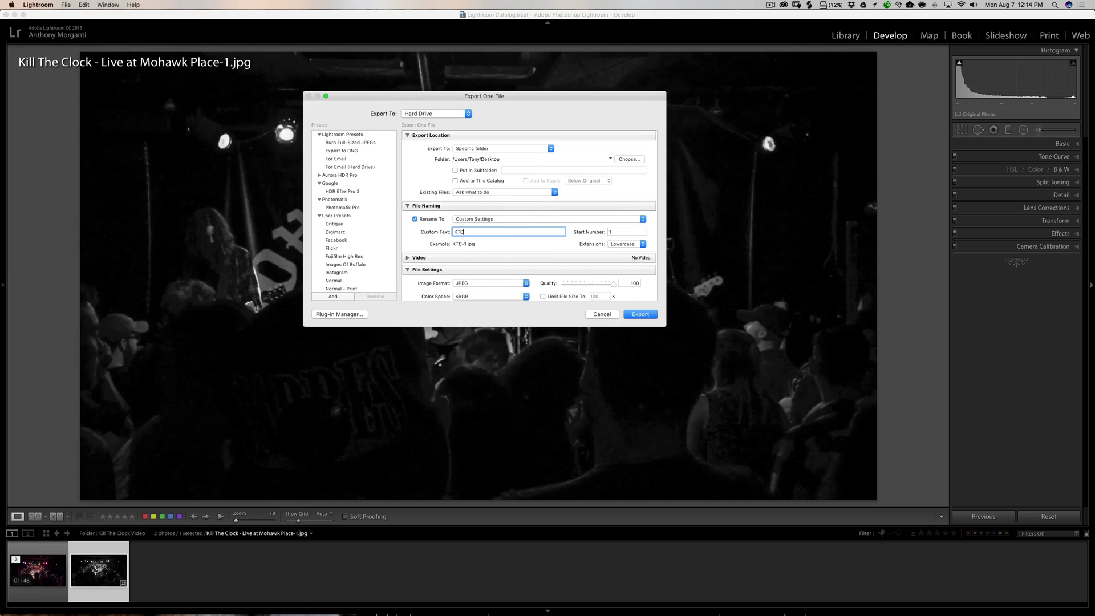
scroll(500, 271, down, 10)
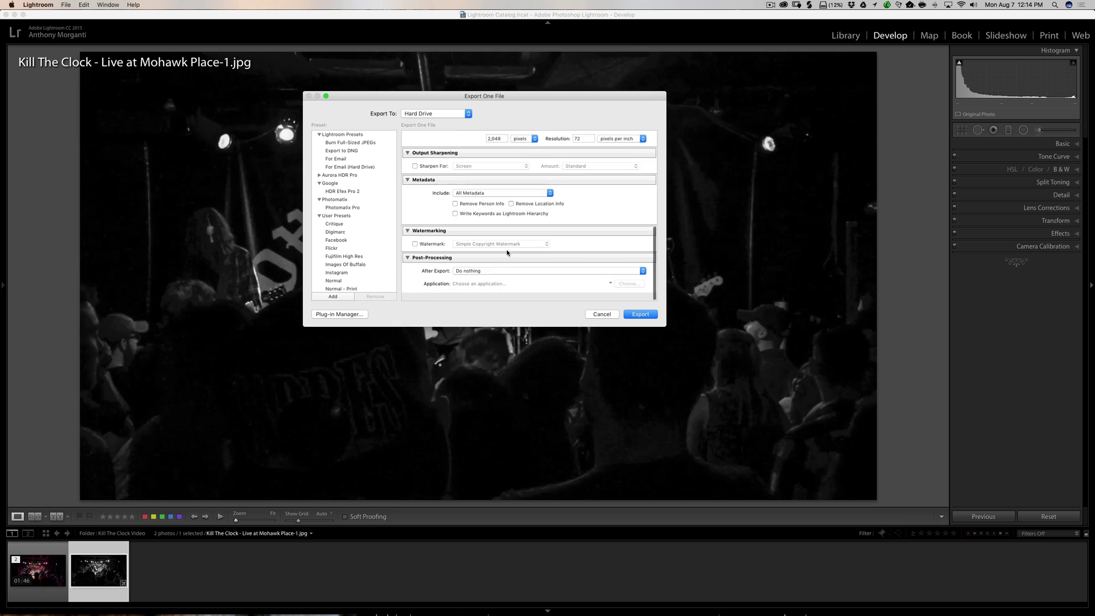
click(640, 313)
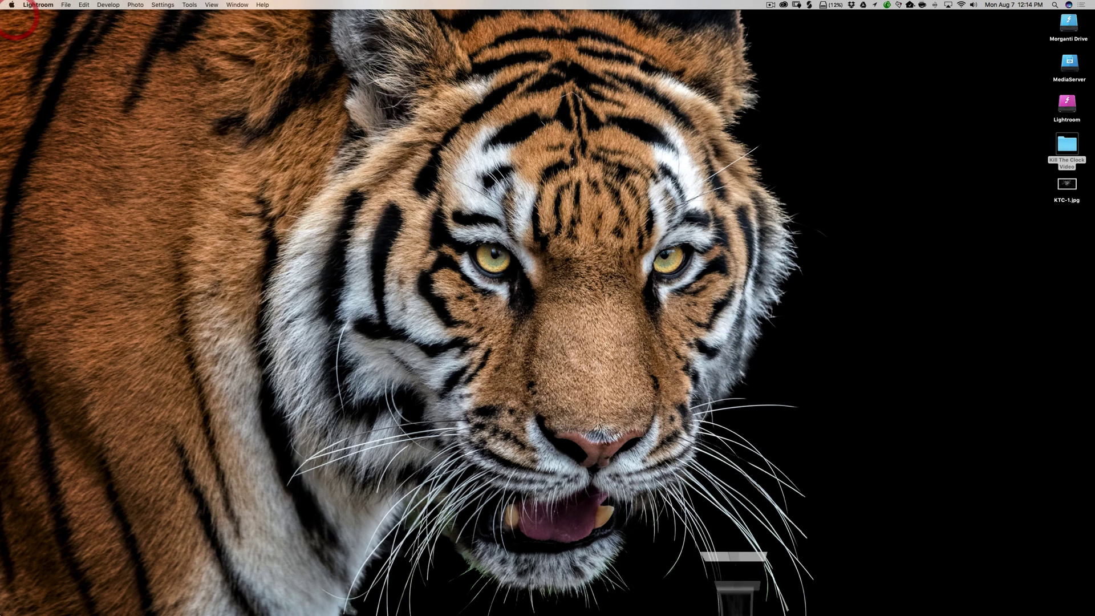
Step: View KTC-1.jpg in Preview, close it, and bring Lightroom back to the front
double_click(1059, 200)
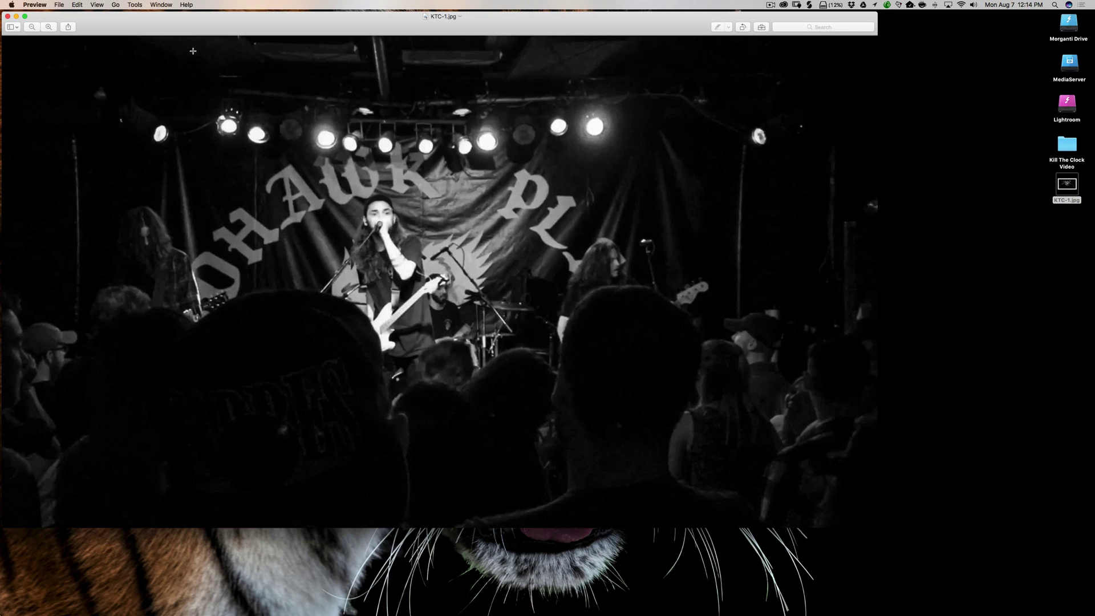
click(8, 17)
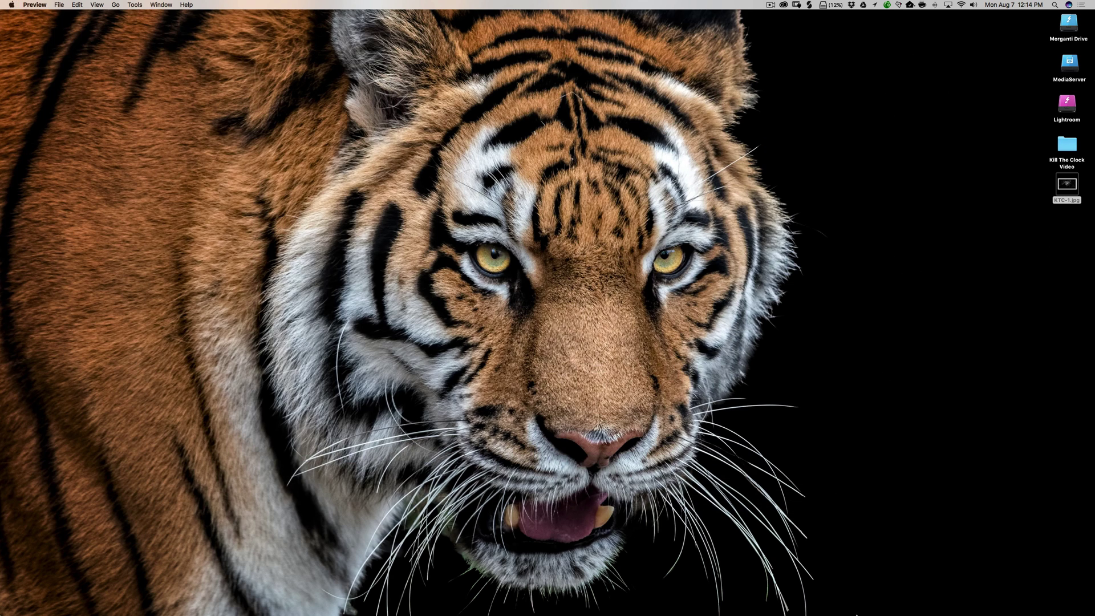
mouse_move(856, 603)
click(712, 593)
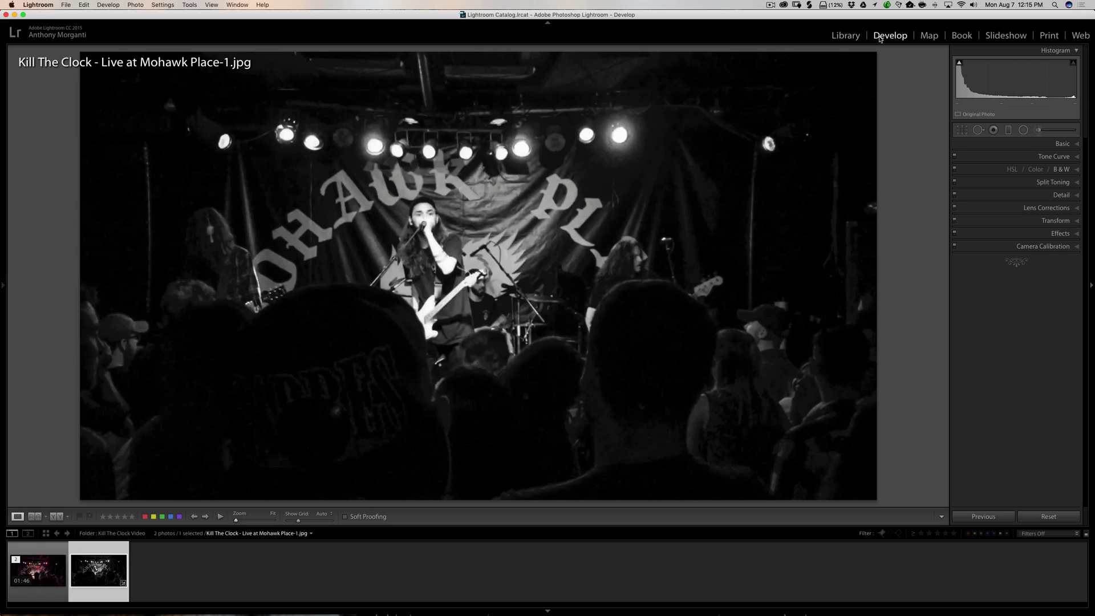
click(37, 580)
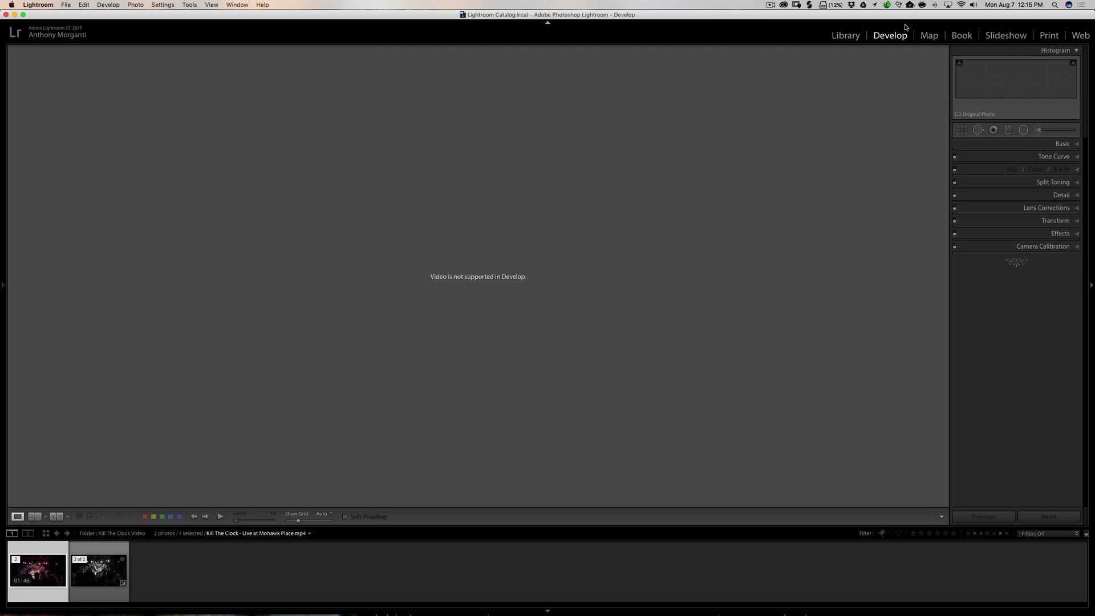
click(86, 574)
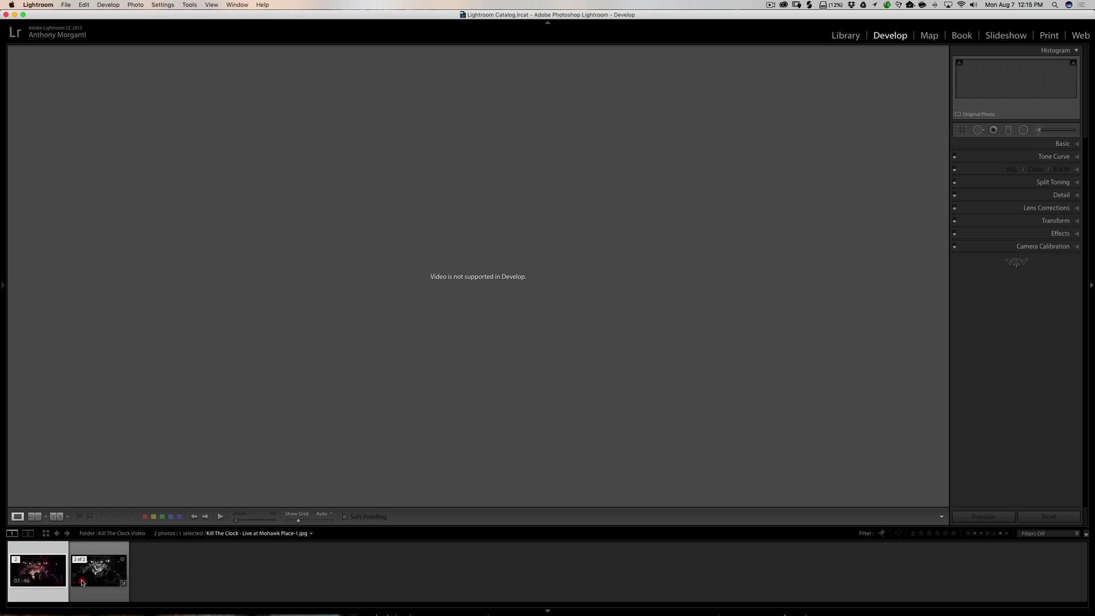